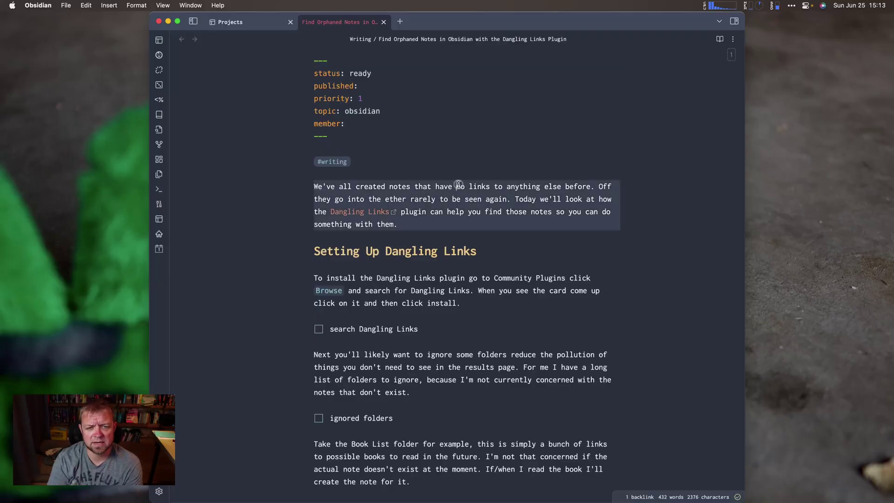
Step: Search the community plugin catalogue for "danglin" and open the Dangling links plugin's details
{"action": "key", "text": "super+comma"}
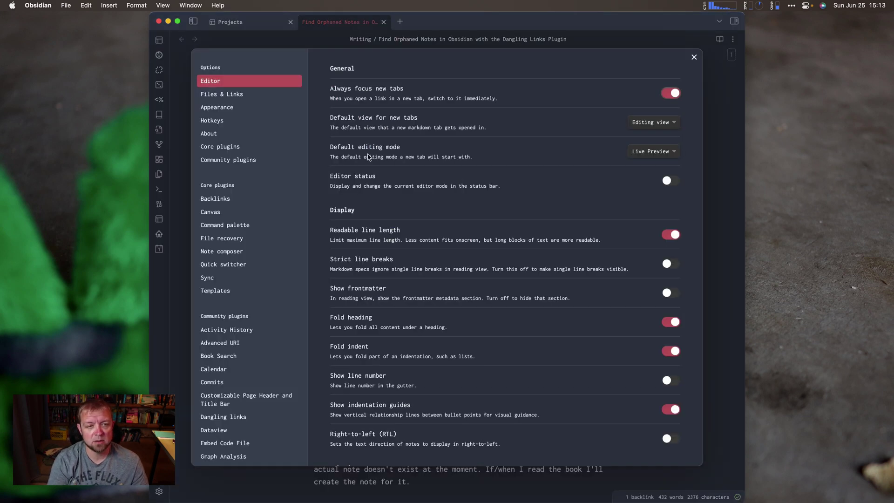
{"action": "left_click", "coordinate": [277, 161]}
{"action": "left_click", "coordinate": [667, 102]}
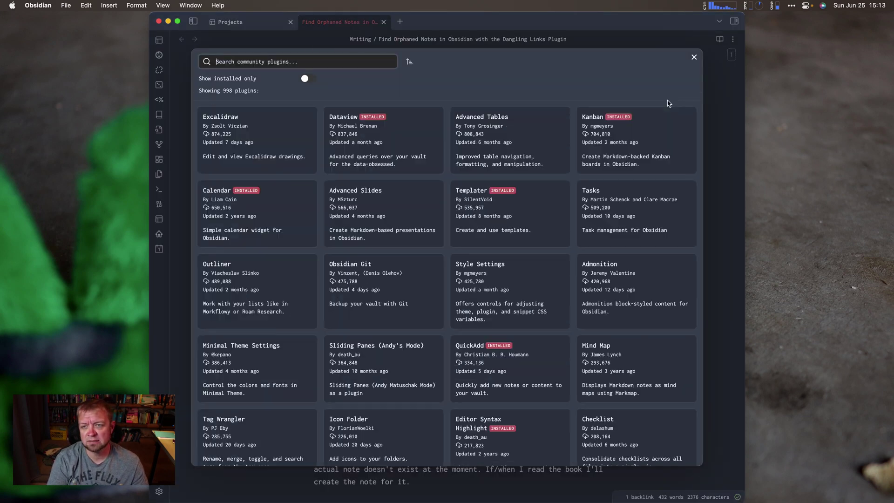
{"action": "type", "text": "danglin7g"}
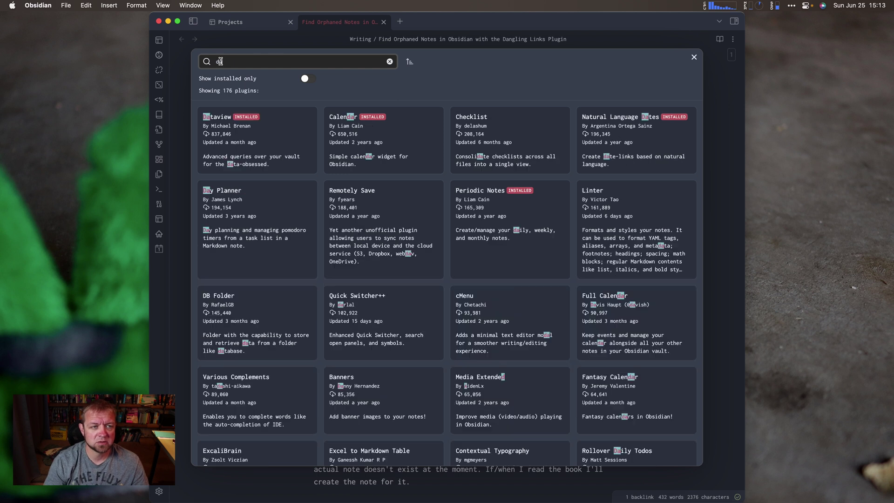
{"action": "key", "text": "BackSpace"}
{"action": "key", "text": "BackSpace"}
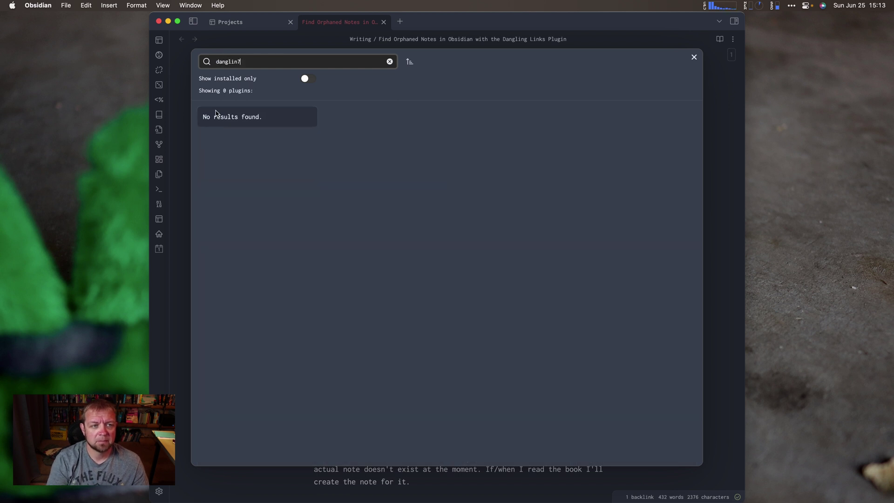
{"action": "left_click", "coordinate": [255, 125]}
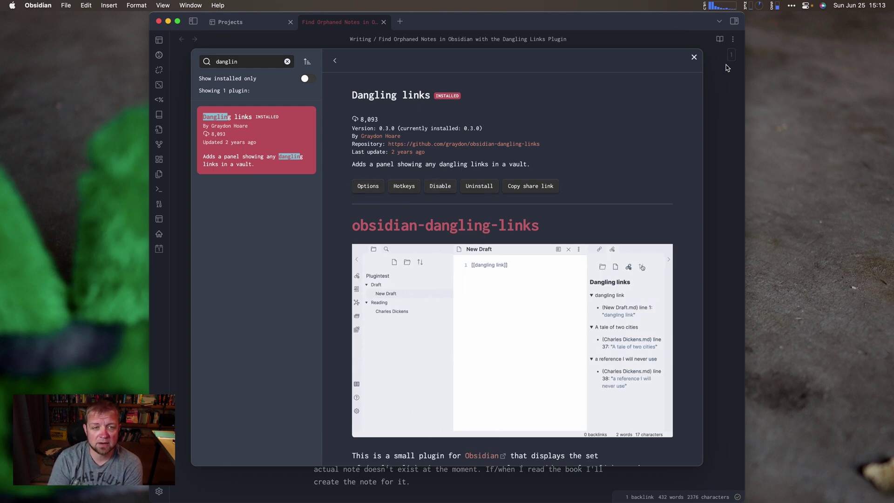
Step: Filter the installed plugins by "dang", open the Dangling links options to review the ignored folders, and close the settings
{"action": "left_click", "coordinate": [695, 57]}
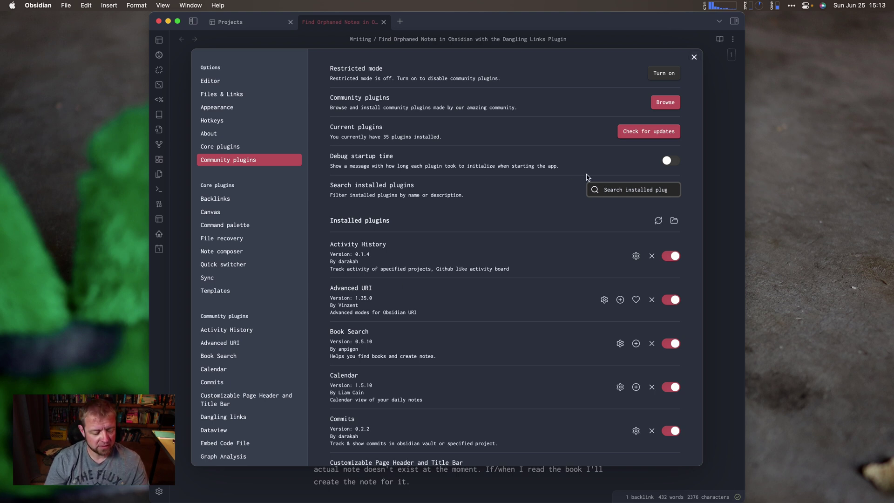
{"action": "type", "text": "dang"}
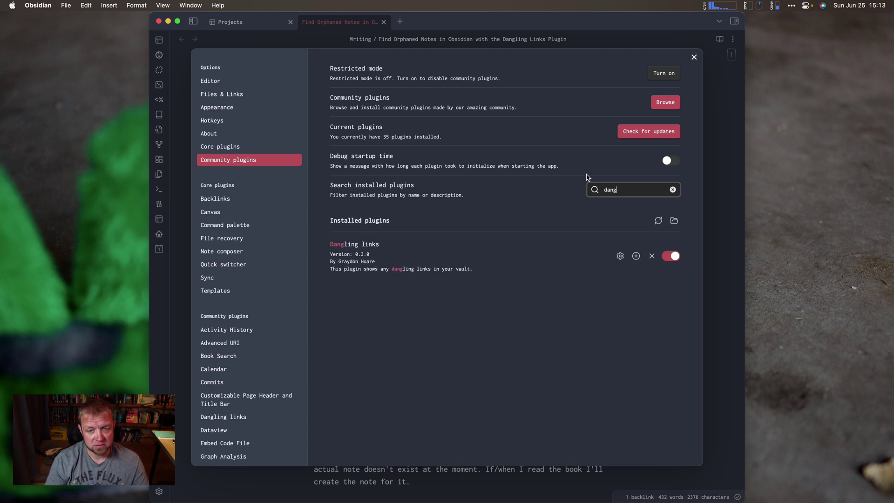
{"action": "left_click", "coordinate": [621, 256]}
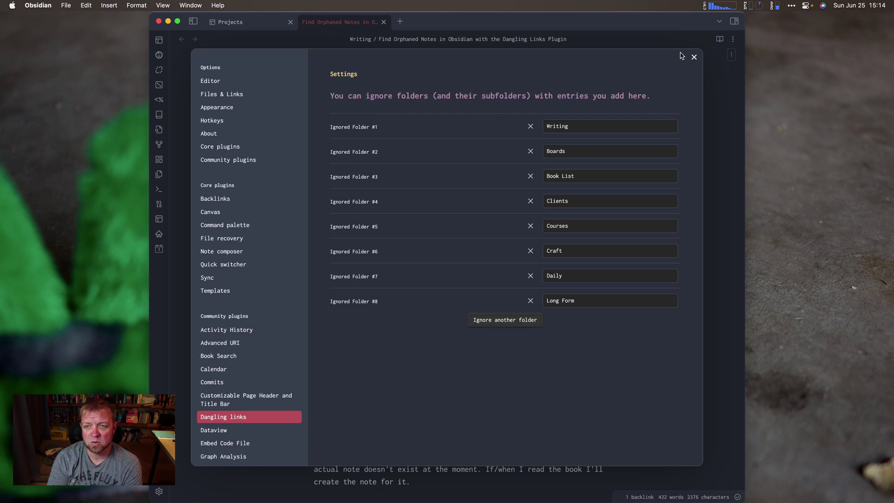
{"action": "left_click", "coordinate": [694, 57]}
{"action": "left_click", "coordinate": [607, 98]}
{"action": "key", "text": "super+p"}
{"action": "type", "text": "dangling"}
{"action": "key", "text": "Escape"}
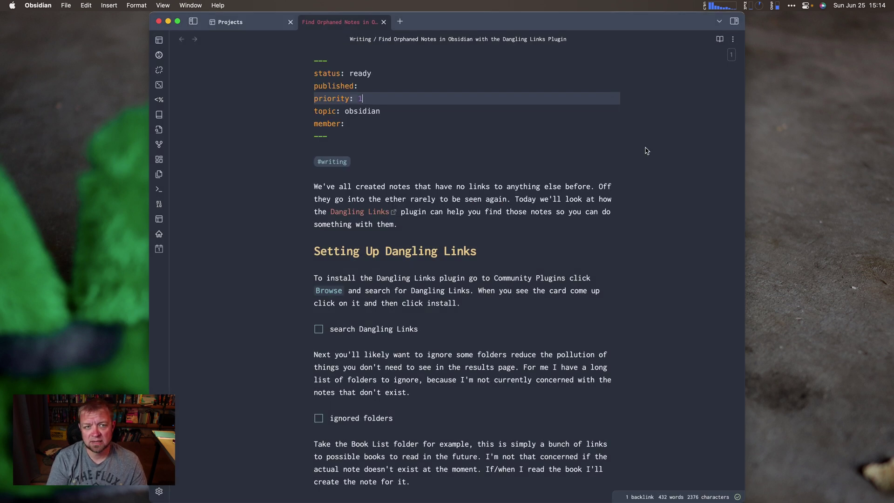
Step: Show the Dangling links list beside the note and open the Dashboard note from its "Books to Process" entry
{"action": "left_click", "coordinate": [735, 21]}
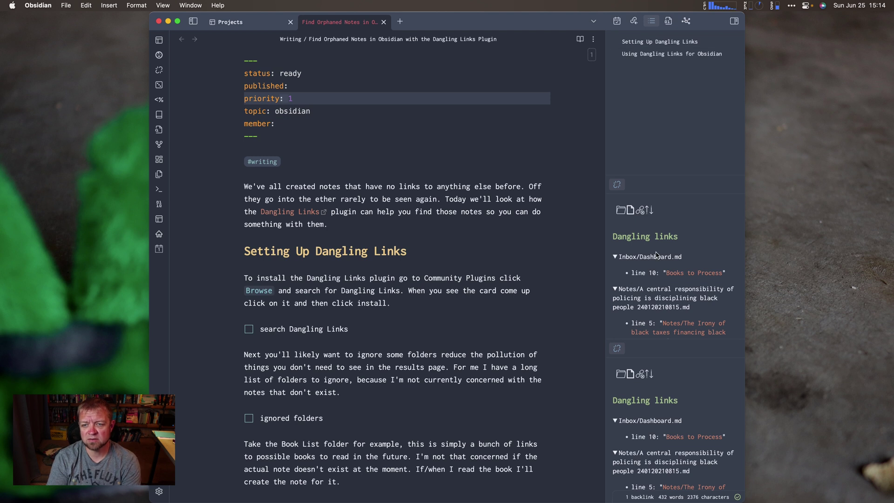
{"action": "scroll", "coordinate": [661, 247], "scroll_direction": "down", "scroll_amount": 3}
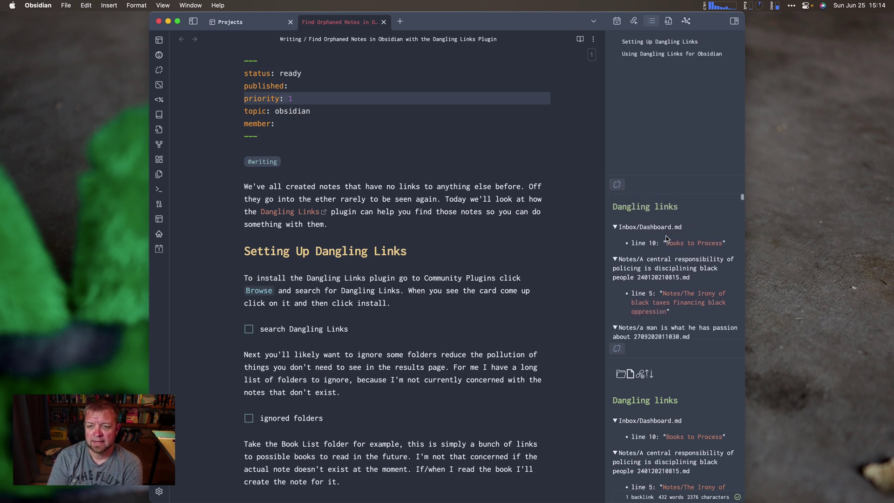
{"action": "scroll", "coordinate": [654, 217], "scroll_direction": "up", "scroll_amount": 2}
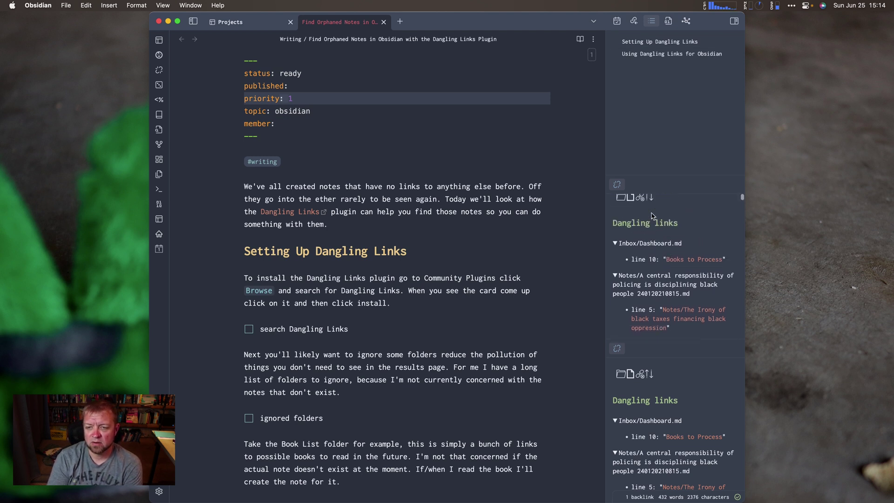
{"action": "left_click", "coordinate": [690, 259]}
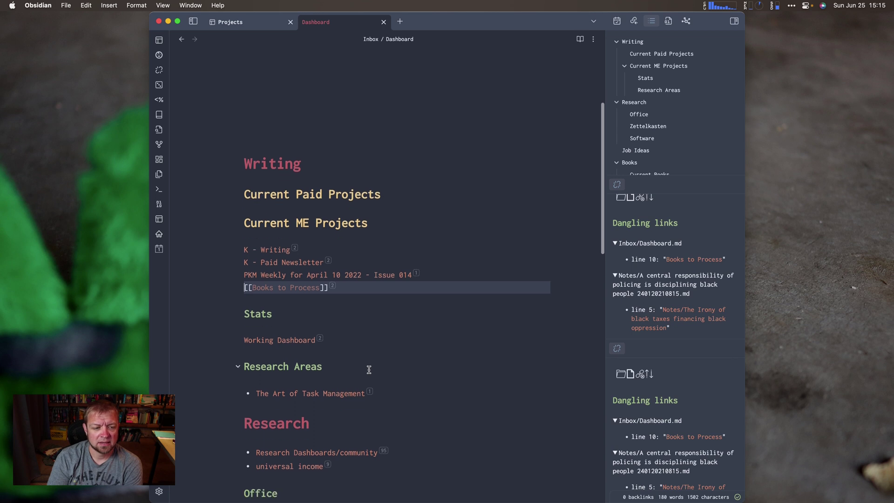
Step: Create the missing Books to Process note from its Dashboard link, and delete that empty note
{"action": "left_click", "coordinate": [283, 287], "text": "super"}
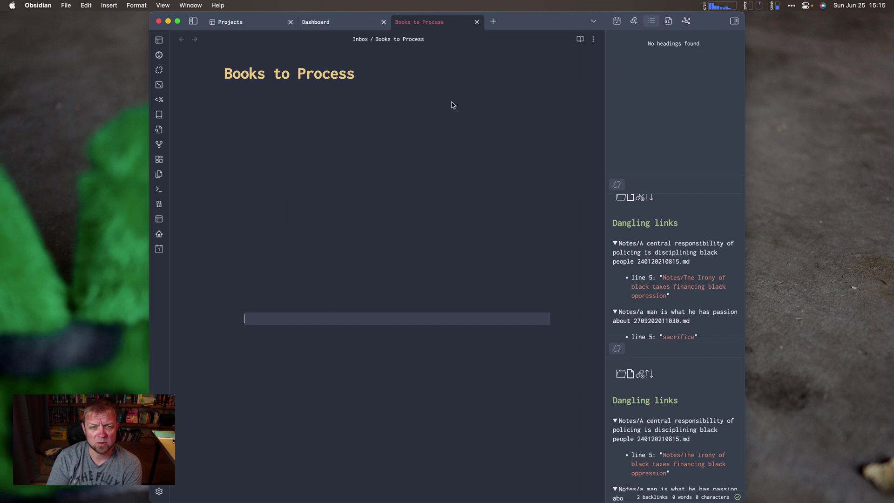
{"action": "key", "text": "super+BackSpace"}
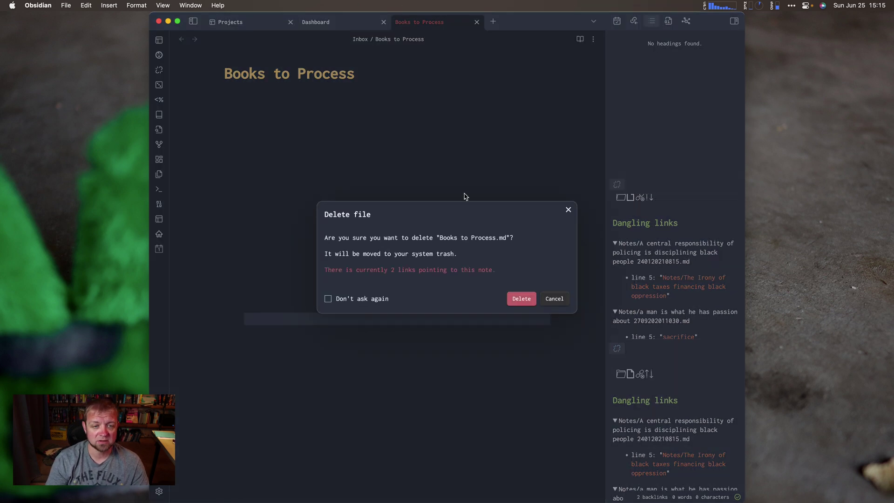
{"action": "left_click", "coordinate": [528, 302]}
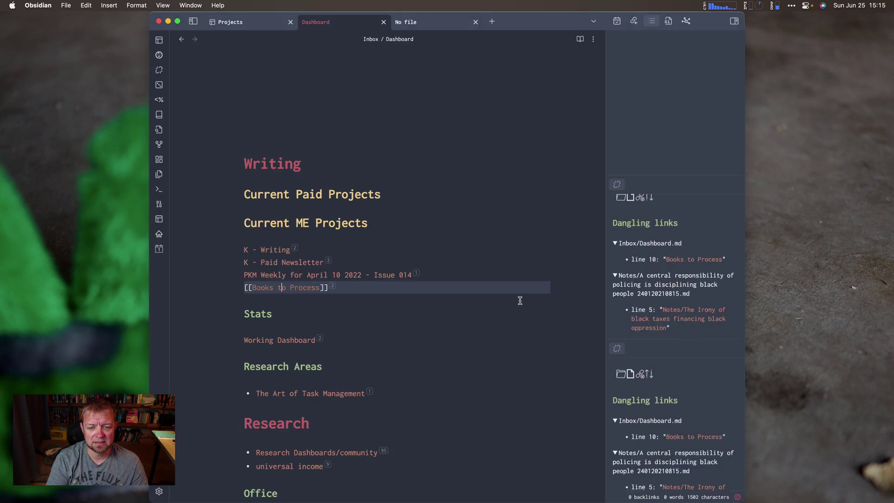
Step: Remove the "Books to Process" and "PKM Weekly for April 10 2022 - Issue 014" links under Current ME Projects
{"action": "triple_click", "coordinate": [386, 289]}
{"action": "key", "text": "BackSpace"}
{"action": "key", "text": "BackSpace"}
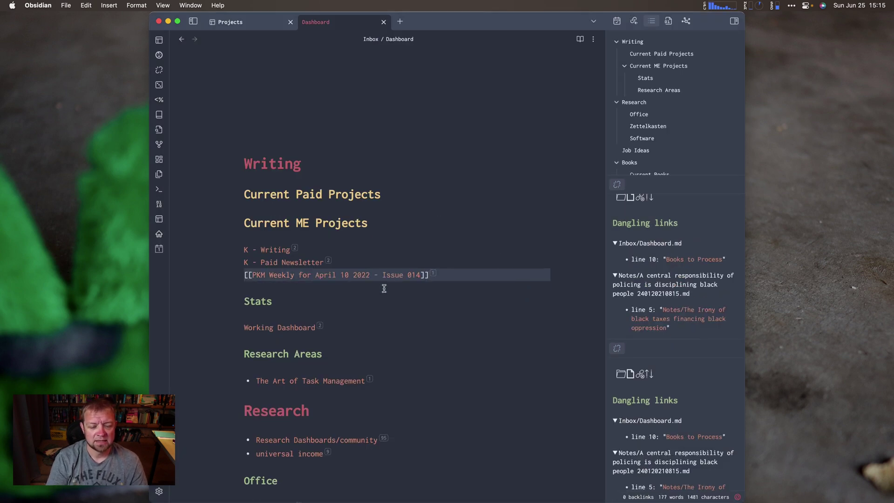
{"action": "key", "text": "super+shift+Left"}
{"action": "key", "text": "BackSpace"}
{"action": "key", "text": "BackSpace"}
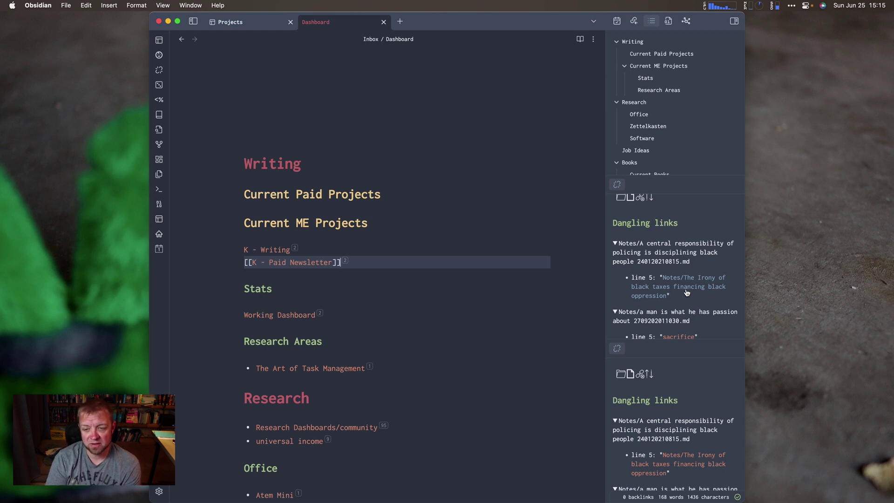
Step: Open the "altruism is an invention" note from the dangling links list and create the missing altruism note from its link
{"action": "scroll", "coordinate": [687, 293], "scroll_direction": "down", "scroll_amount": 1}
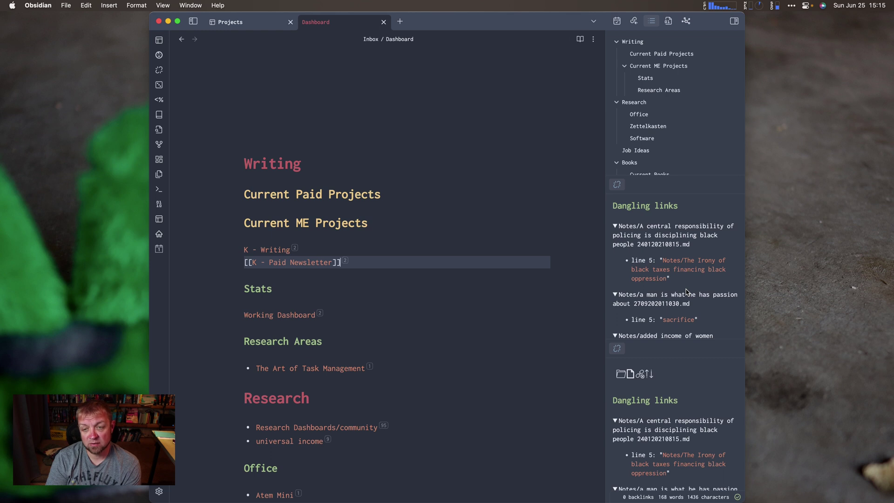
{"action": "scroll", "coordinate": [687, 292], "scroll_direction": "down", "scroll_amount": 4}
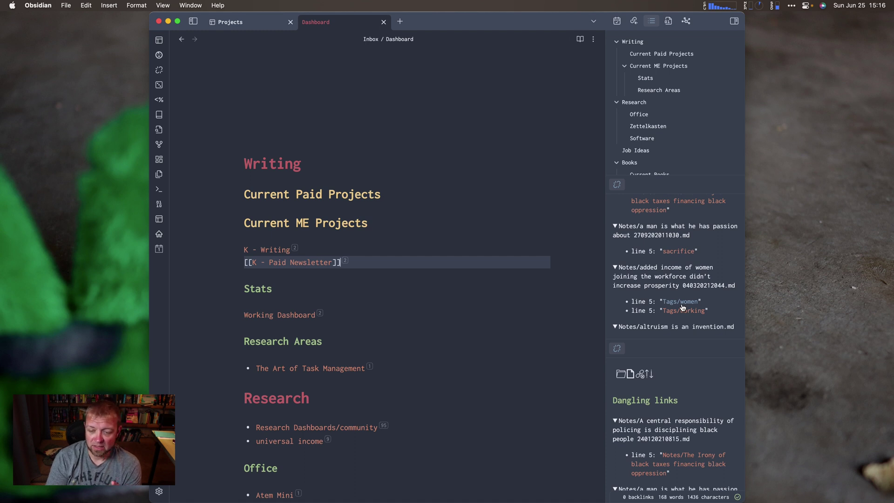
{"action": "scroll", "coordinate": [682, 307], "scroll_direction": "down", "scroll_amount": 3}
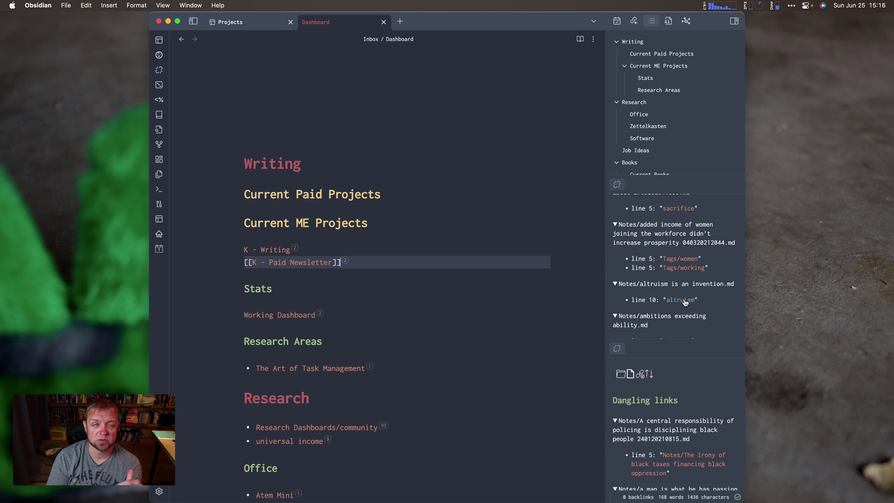
{"action": "left_click", "coordinate": [681, 300]}
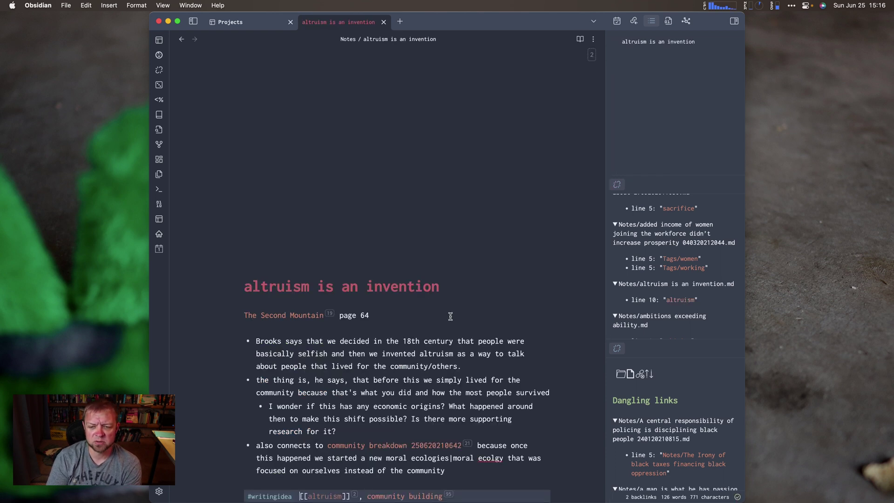
{"action": "scroll", "coordinate": [452, 316], "scroll_direction": "down", "scroll_amount": 3}
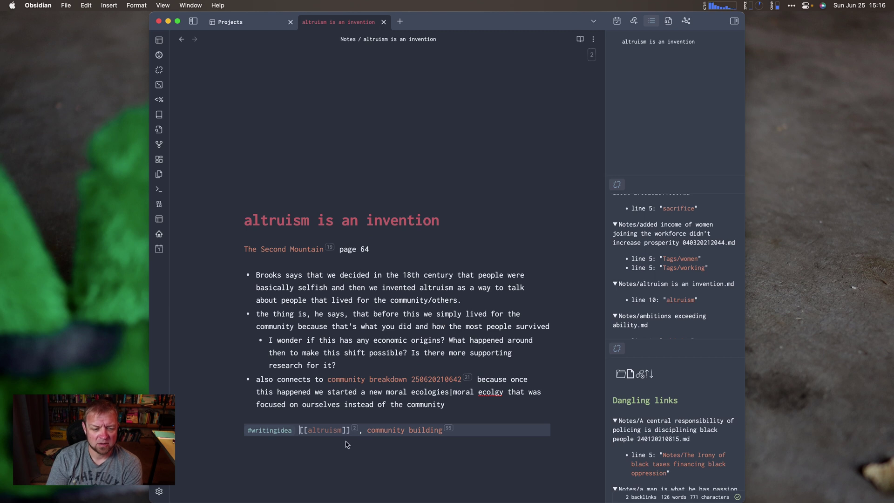
{"action": "left_click", "coordinate": [320, 431], "text": "super"}
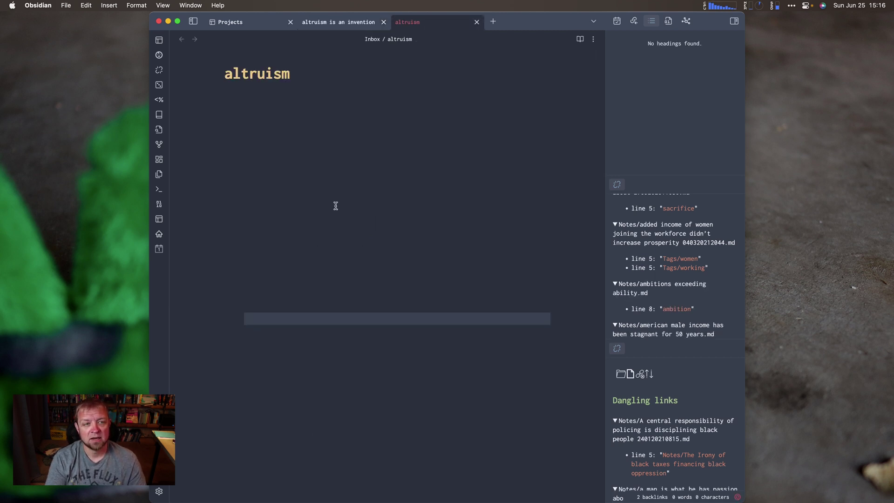
Step: Switch to Safari, search Google for "altruism", and open the Wikipedia article on it
{"action": "key", "text": "alt+space"}
{"action": "type", "text": "s"}
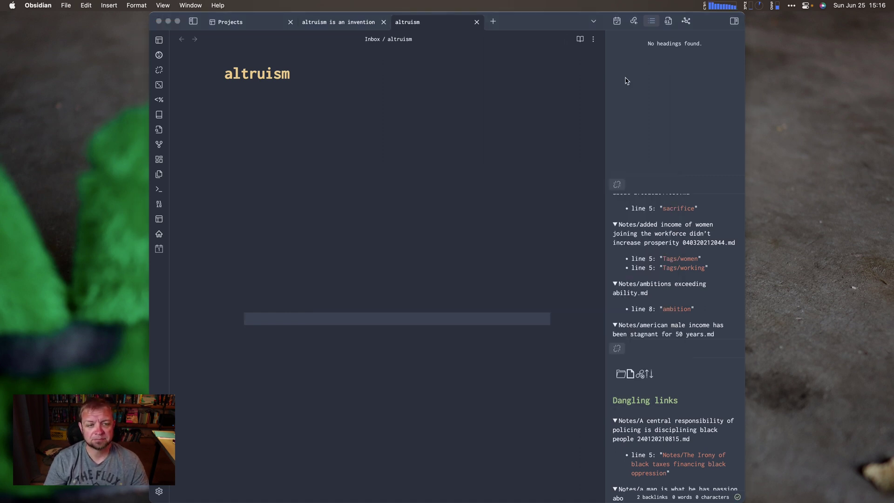
{"action": "type", "text": "altruism"}
{"action": "key", "text": "Return"}
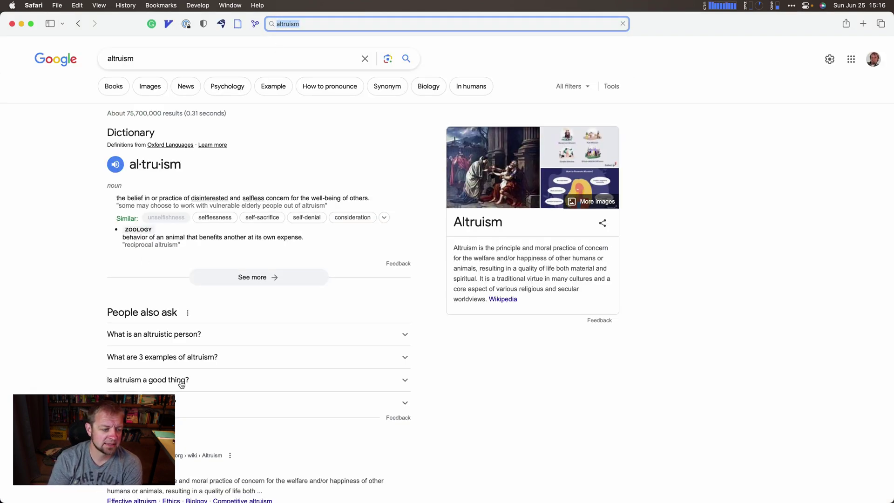
{"action": "scroll", "coordinate": [97, 378], "scroll_direction": "down", "scroll_amount": 5}
{"action": "left_click", "coordinate": [122, 337]}
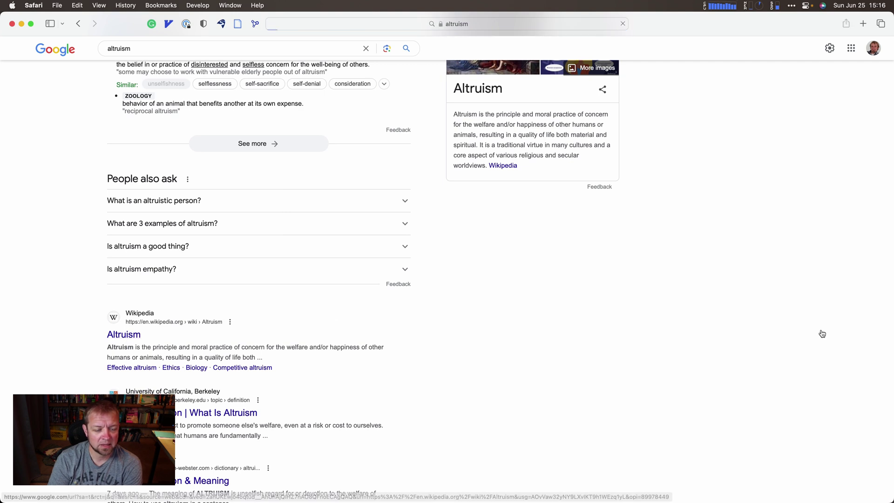
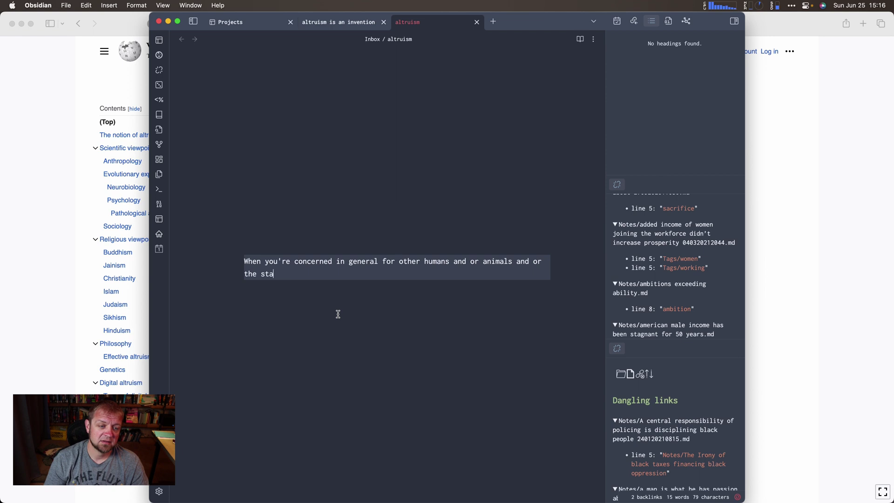
Step: Define altruism in the new note as "When you're concerned in general for other humans and or animals and or the state of the world."
{"action": "type", "text": "eral for other humans and or animals and or the state of the world."}
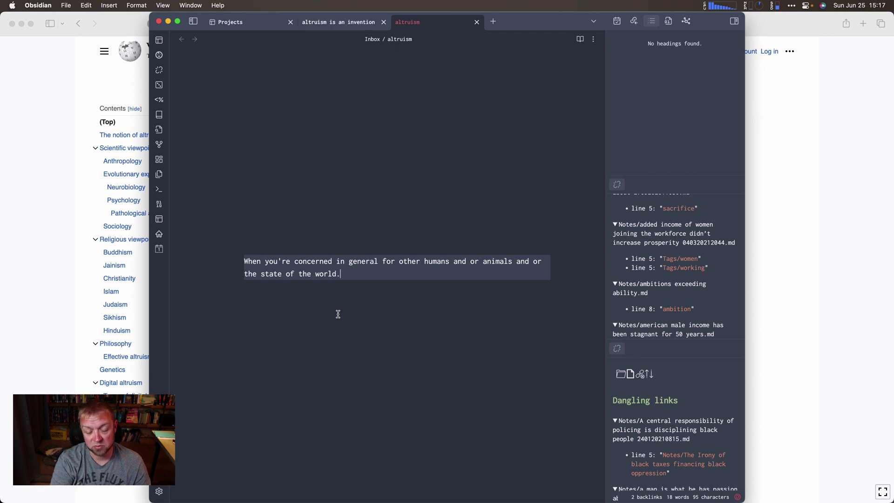
Step: Continue the definition with "In my understanding you'd also make decisions that benefit, or at least are not a detriment to those things you care about."
{"action": "type", "text": " In "}
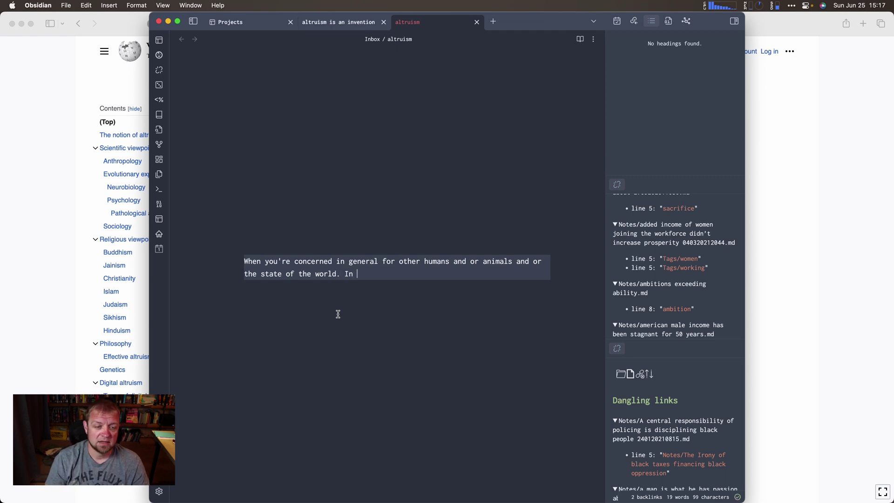
{"action": "type", "text": "my understanding"}
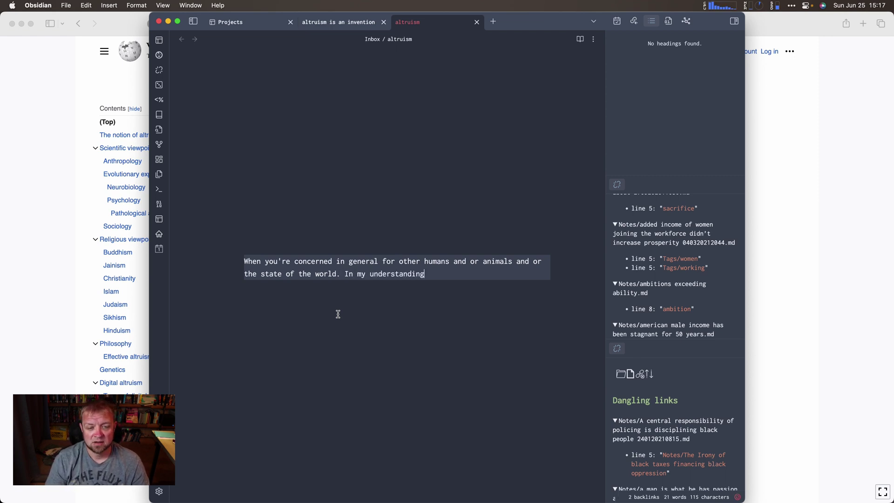
{"action": "type", "text": " you'd also make "}
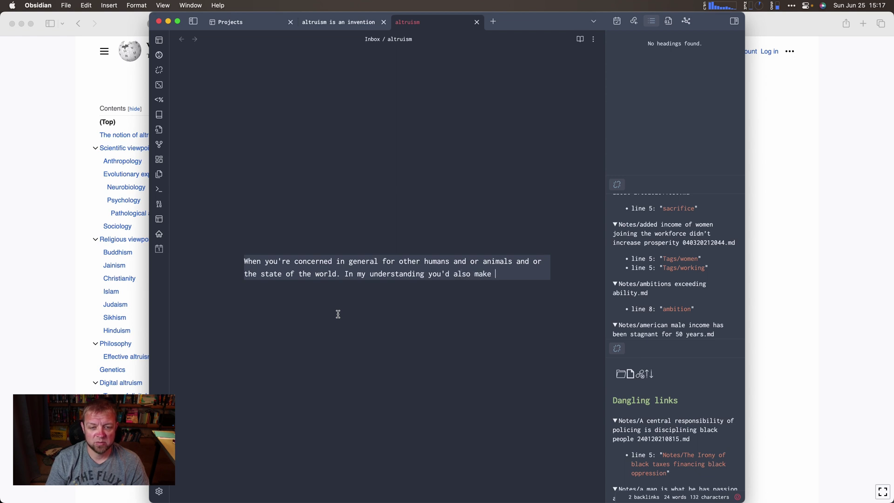
{"action": "type", "text": "decisions "}
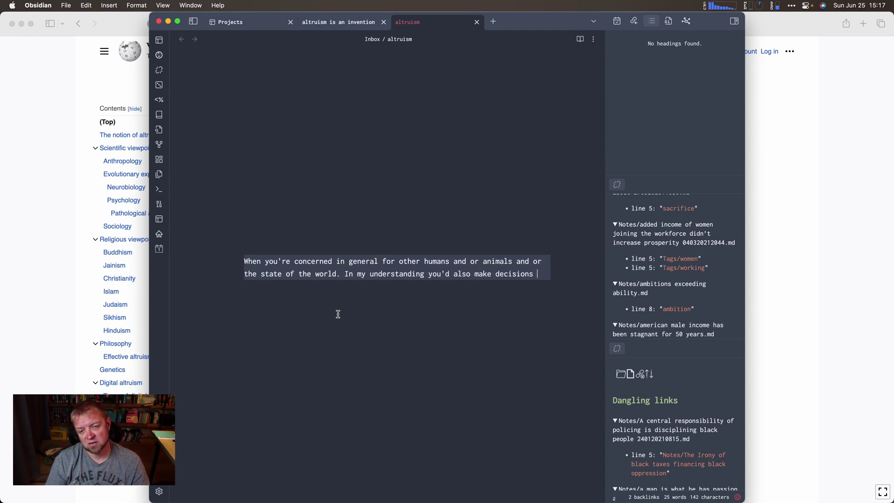
{"action": "type", "text": "that benefi"}
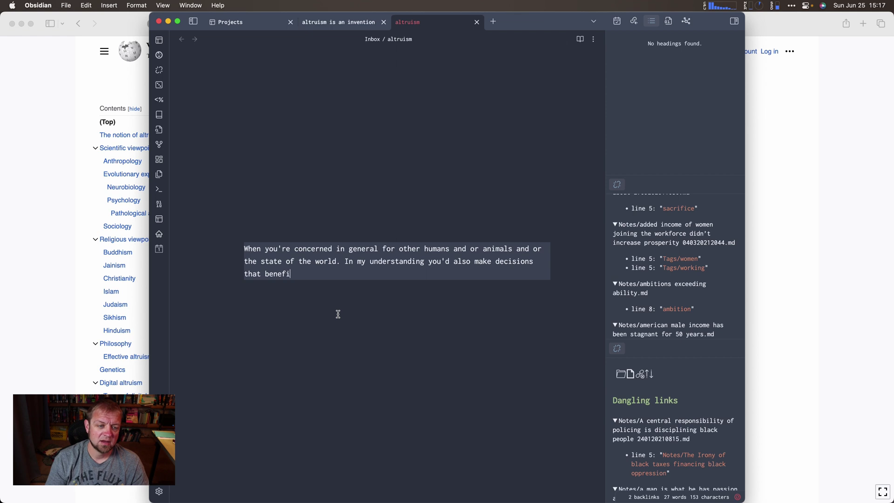
{"action": "type", "text": "t, or at leas"}
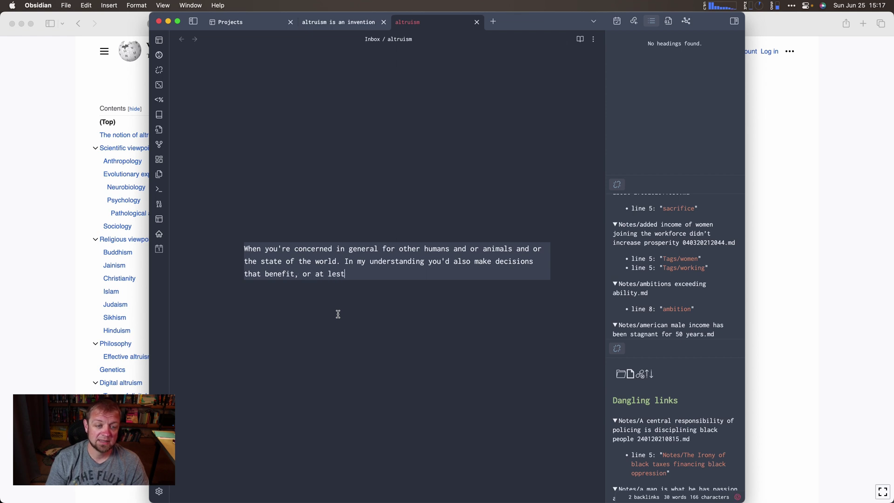
{"action": "type", "text": "t "}
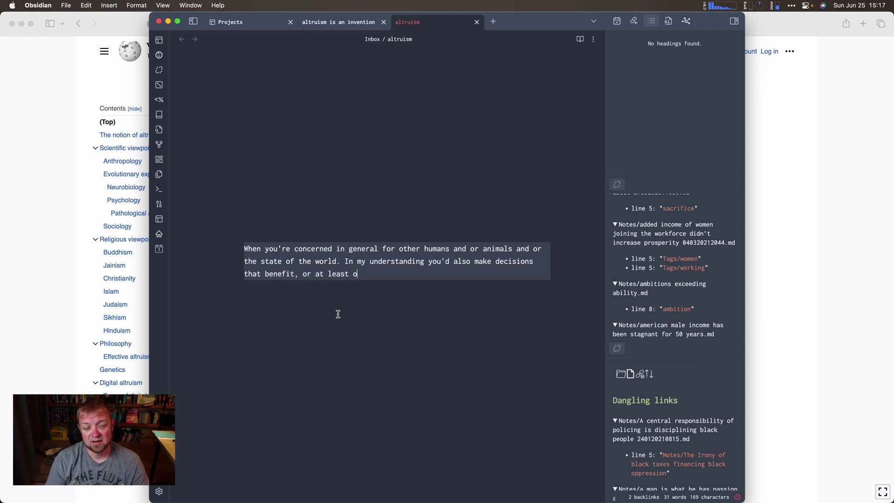
{"action": "type", "text": "are not a "}
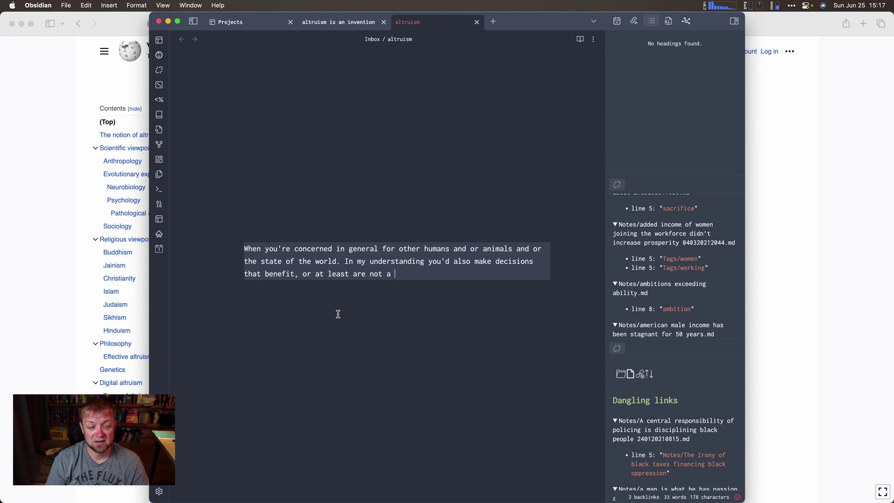
{"action": "type", "text": "detr"}
{"action": "key", "text": "BackSpace"}
{"action": "type", "text": "trim"}
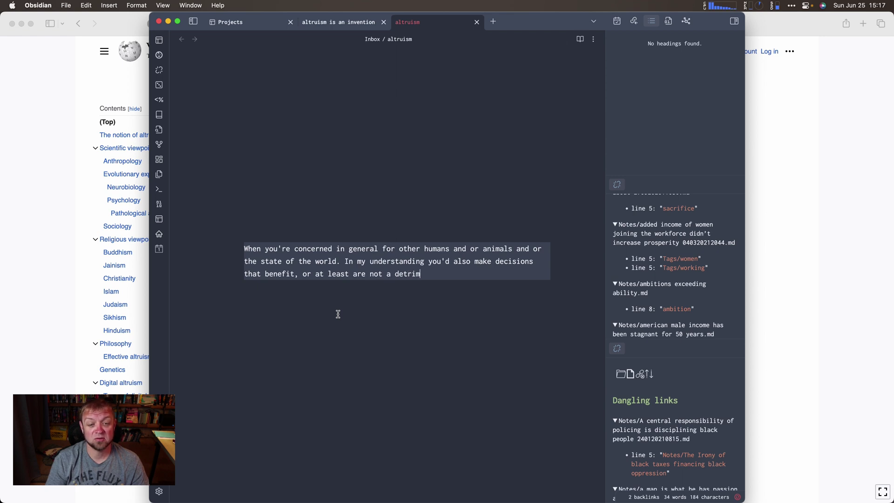
{"action": "type", "text": "ent to tho"}
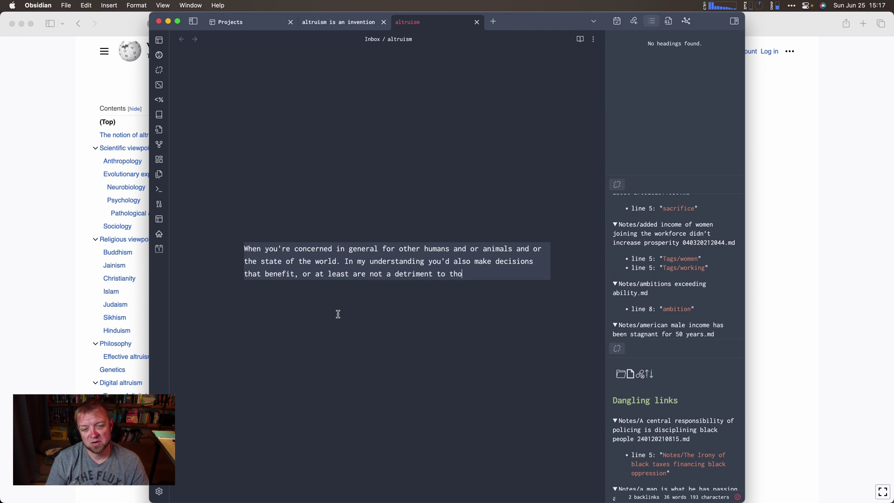
{"action": "type", "text": "se things you "}
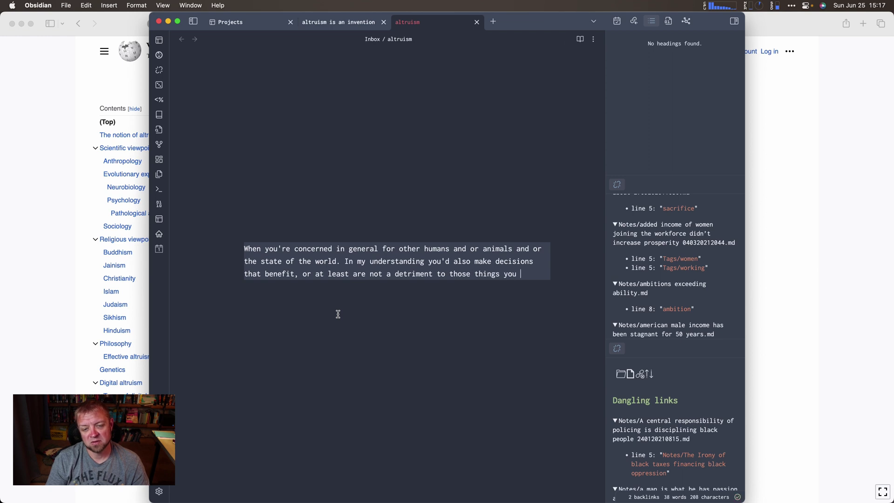
{"action": "type", "text": "care about.p"}
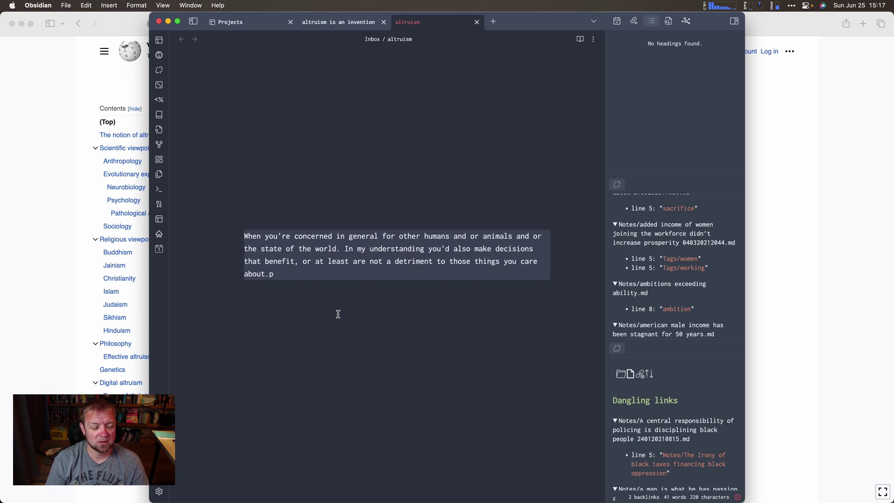
{"action": "key", "text": "BackSpace"}
Step: Insert an empty YAML frontmatter block delimited by "---" lines above the altruism definition
{"action": "key", "text": "super+Up"}
{"action": "key", "text": "Return"}
{"action": "key", "text": "Return"}
{"action": "key", "text": "Up"}
{"action": "key", "text": "Up"}
{"action": "type", "text": "--"}
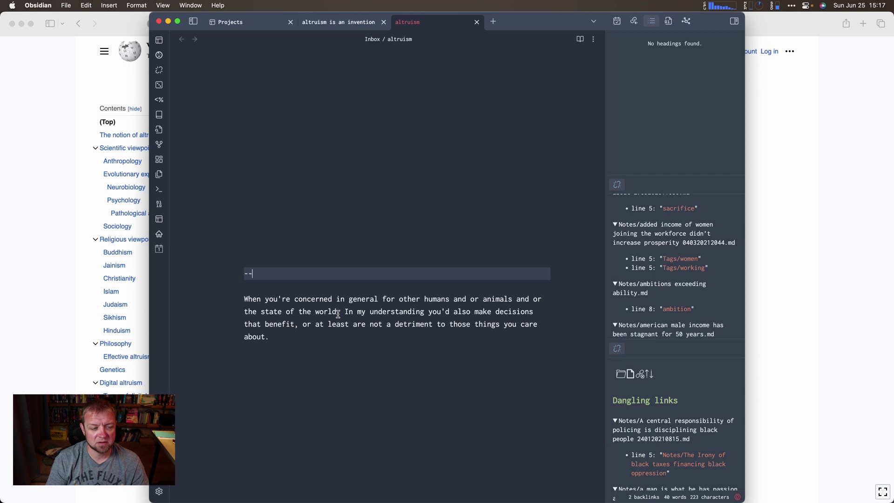
{"action": "type", "text": "-"}
{"action": "key", "text": "Return"}
{"action": "type", "text": "---"}
{"action": "key", "text": "Home"}
{"action": "key", "text": "Return"}
{"action": "key", "text": "Up"}
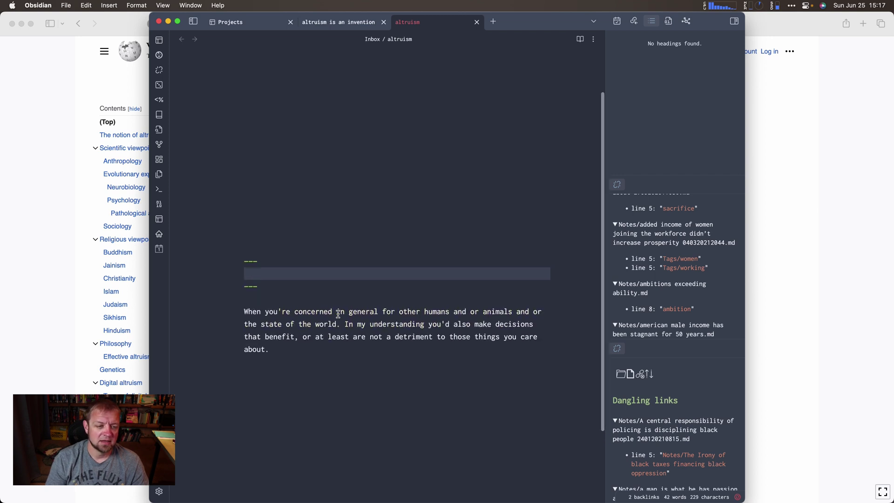
Step: Add an "aliases:" property to the frontmatter with "altrustic" as its list item
{"action": "type", "text": "aliases"}
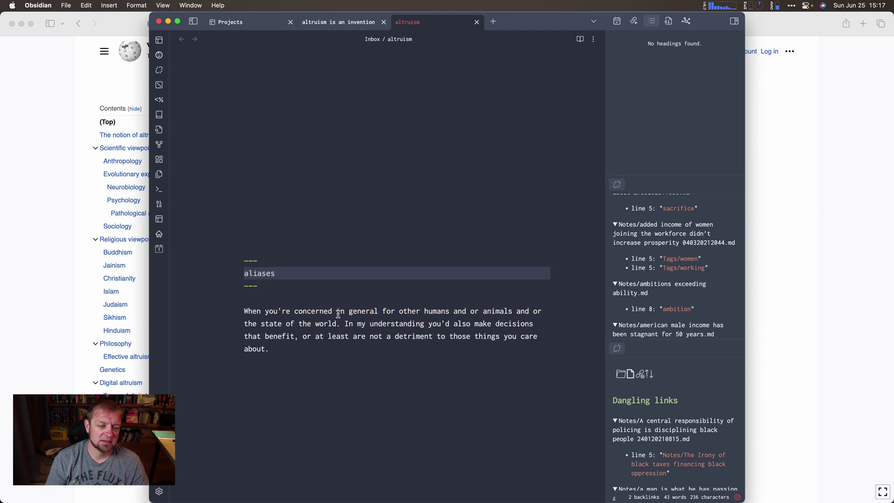
{"action": "type", "text": ":"}
{"action": "key", "text": "Return"}
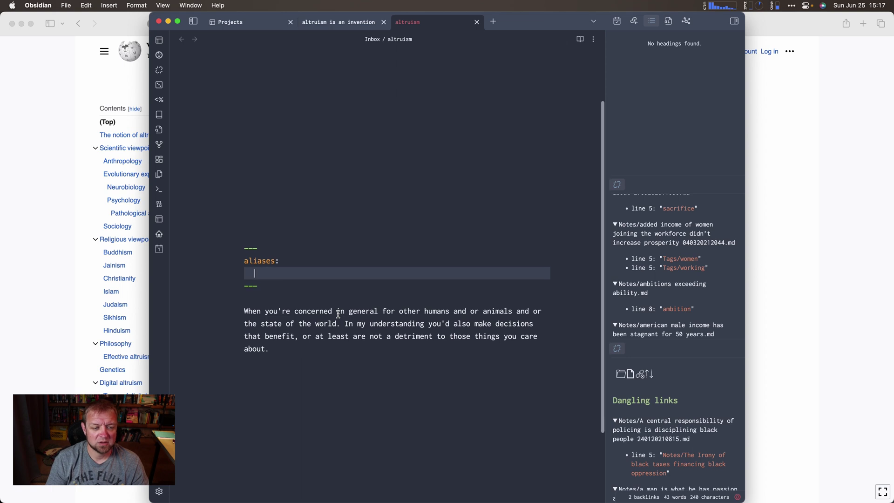
{"action": "type", "text": "- altruism"}
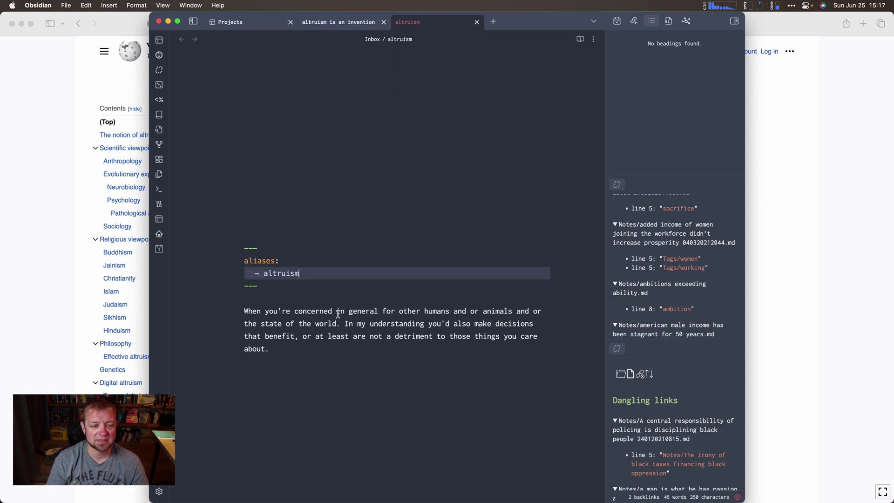
{"action": "key", "text": "BackSpace"}
{"action": "type", "text": "tic"}
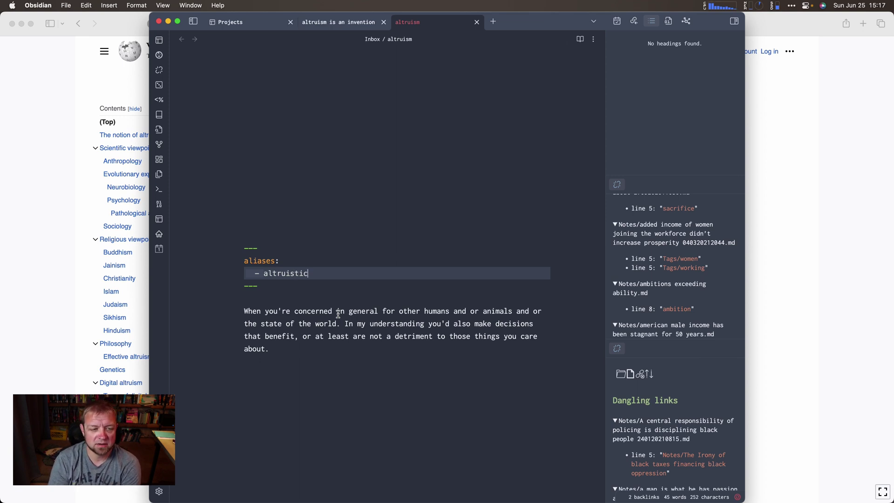
{"action": "key", "text": "BackSpace"}
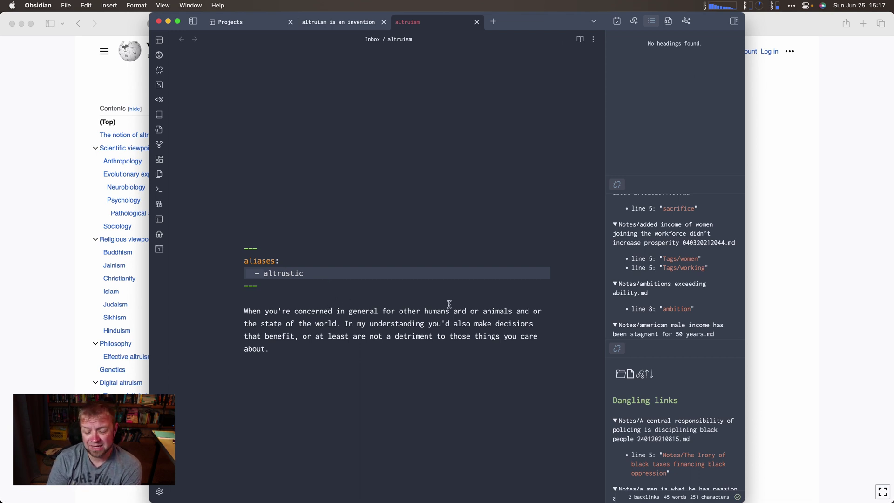
Step: Look further through the dangling links list for other missing notes to resolve
{"action": "scroll", "coordinate": [674, 299], "scroll_direction": "down", "scroll_amount": 4}
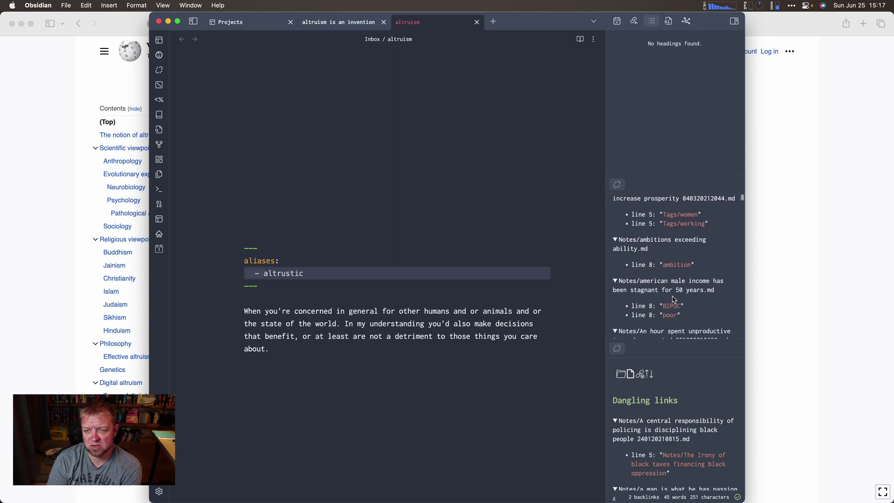
{"action": "scroll", "coordinate": [674, 299], "scroll_direction": "down", "scroll_amount": 10}
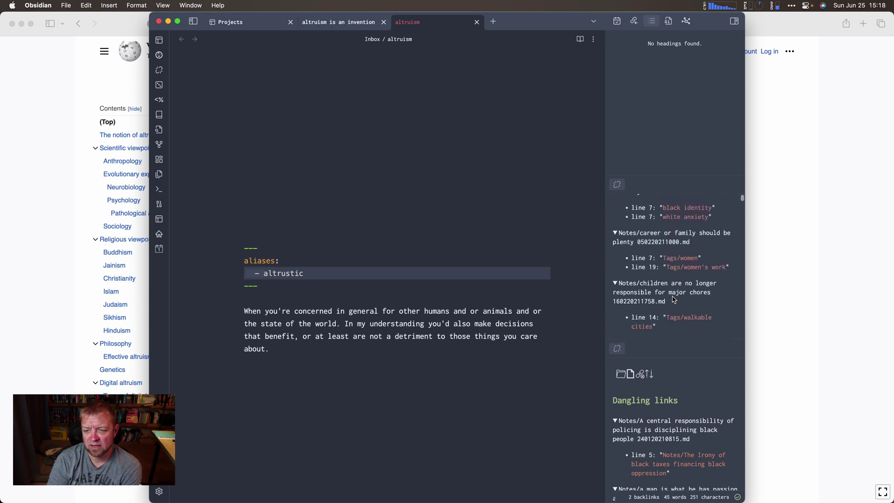
{"action": "scroll", "coordinate": [669, 318], "scroll_direction": "down", "scroll_amount": 4}
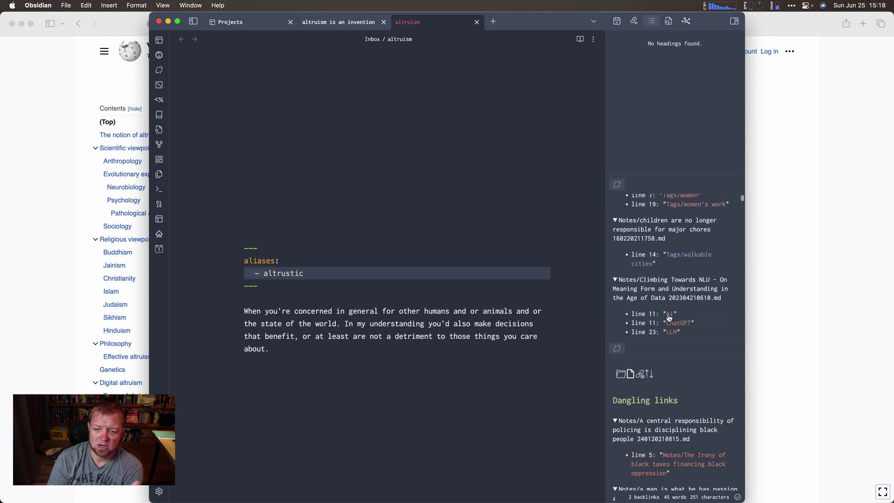
{"action": "scroll", "coordinate": [670, 318], "scroll_direction": "down", "scroll_amount": 6}
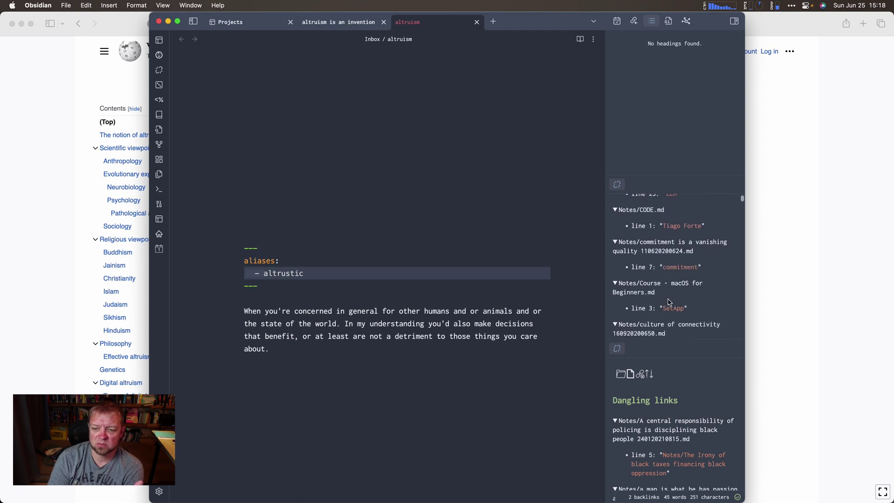
{"action": "scroll", "coordinate": [670, 302], "scroll_direction": "up", "scroll_amount": 2}
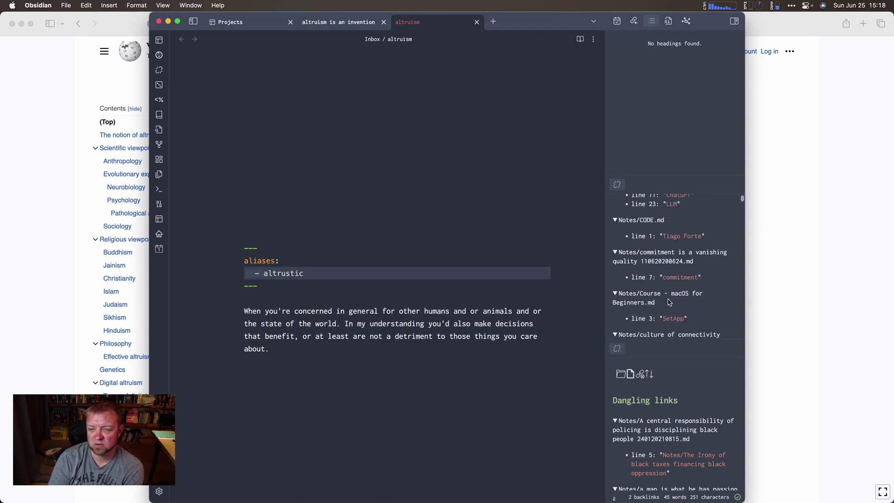